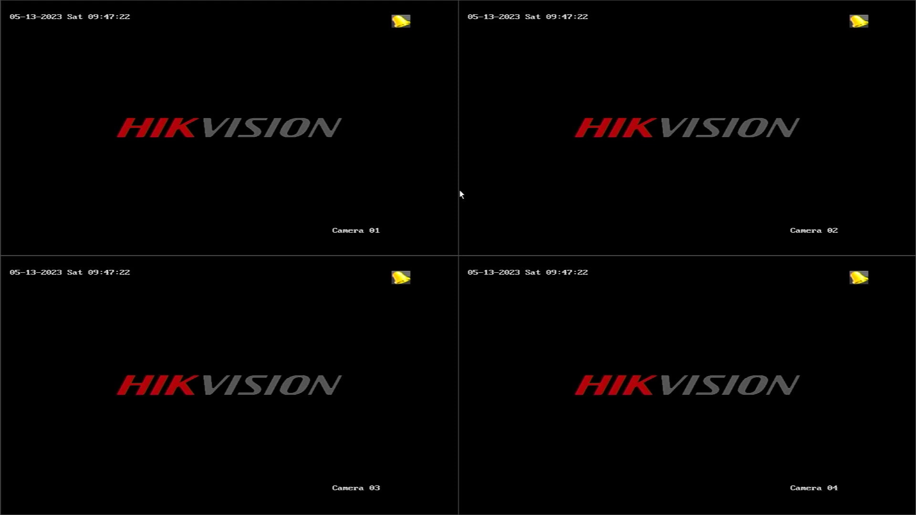
Step: Log in as admin via the live-view Menu by drawing the unlock pattern
{"action": "right_click", "coordinate": [486, 164]}
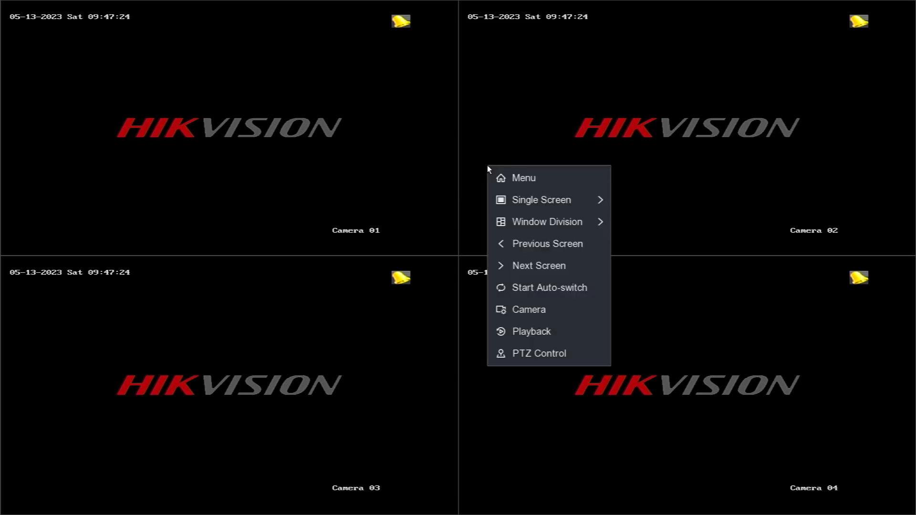
{"action": "left_click", "coordinate": [517, 183]}
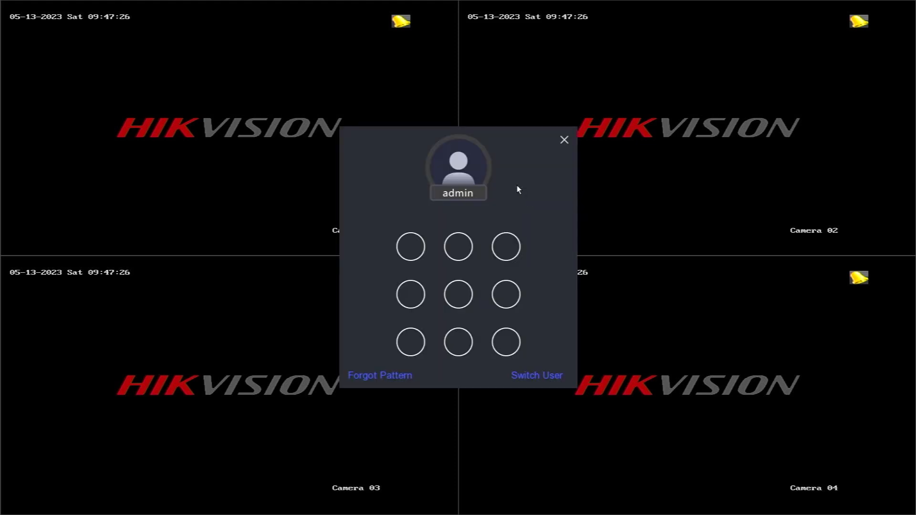
{"action": "left_click_drag", "start_coordinate": [458, 247], "coordinate": [506, 343]}
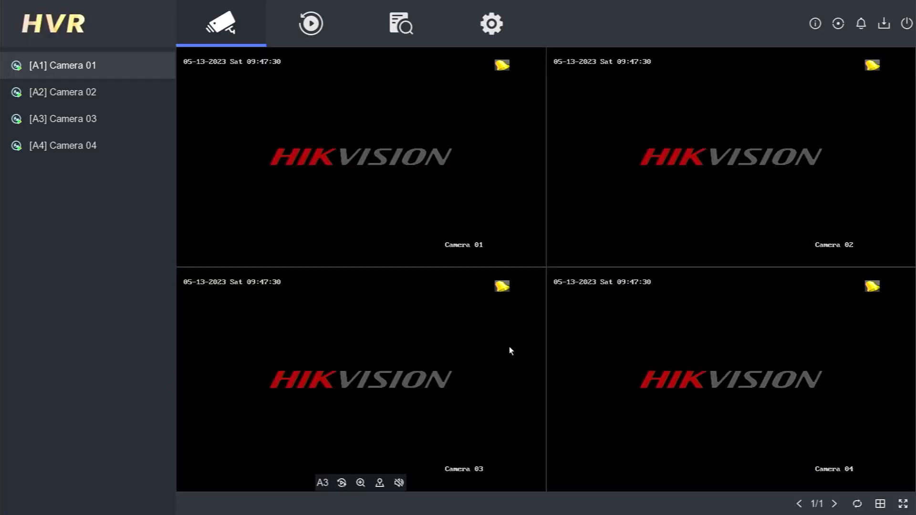
{"action": "mouse_move", "coordinate": [361, 158]}
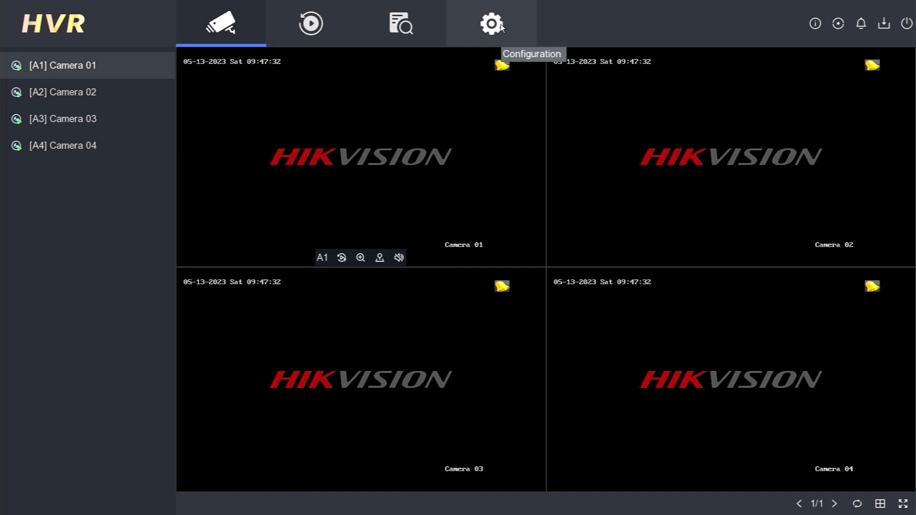
Step: Reach Network > Platform Access in Configuration, showing Hik-Connect status and verification code
{"action": "left_click", "coordinate": [495, 31]}
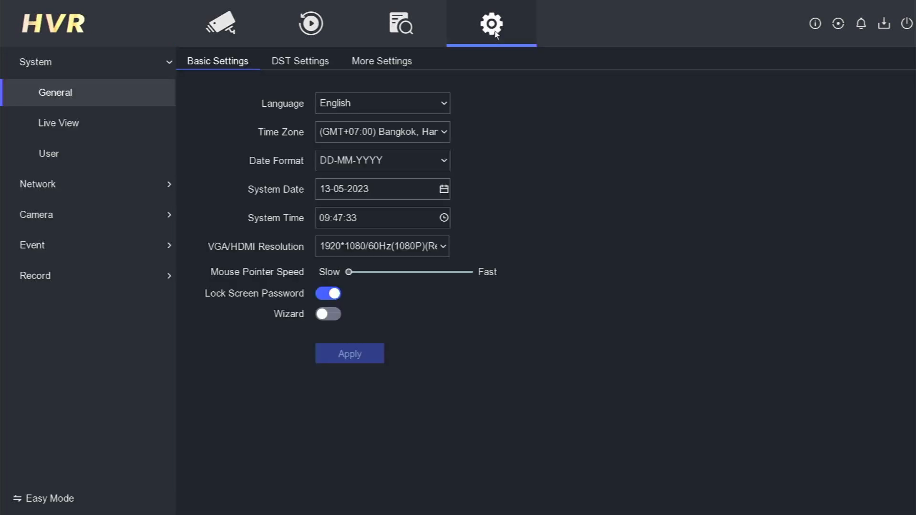
{"action": "left_click", "coordinate": [105, 184]}
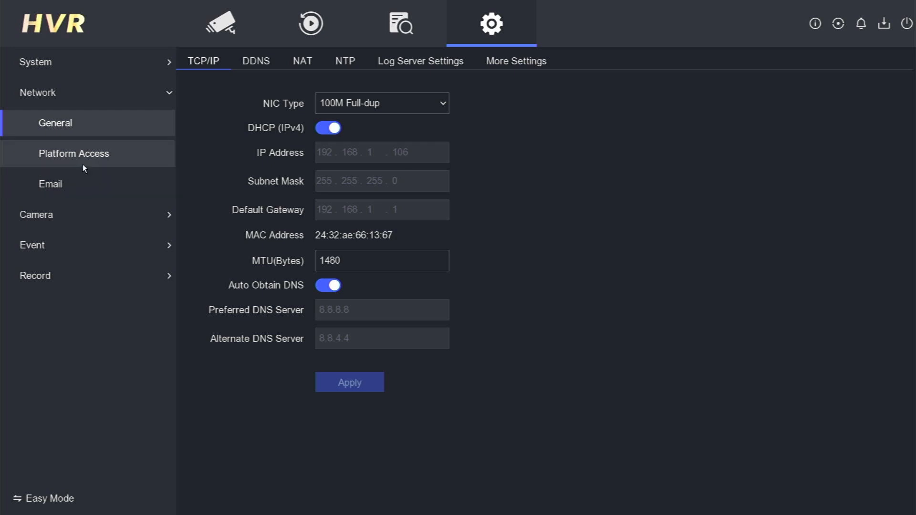
{"action": "left_click", "coordinate": [82, 162]}
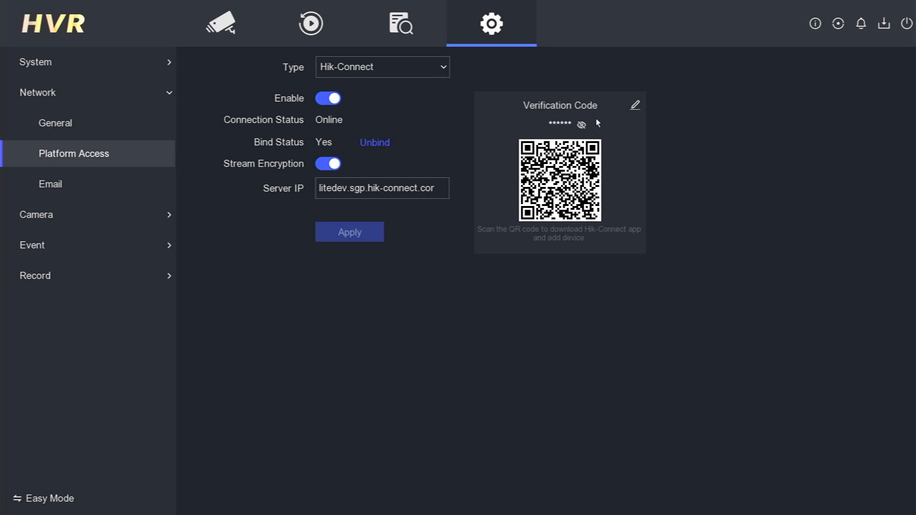
{"action": "left_click", "coordinate": [635, 107]}
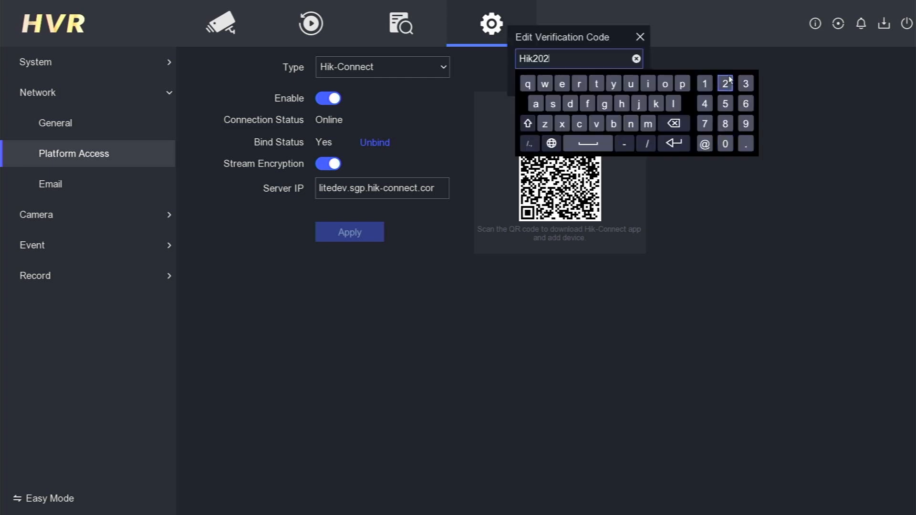
{"action": "left_click", "coordinate": [746, 84]}
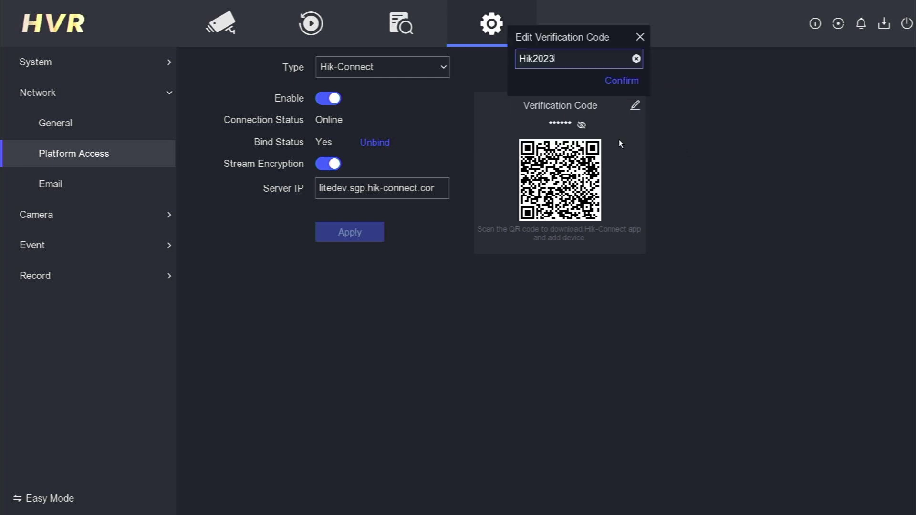
{"action": "left_click", "coordinate": [623, 79]}
{"action": "left_click", "coordinate": [362, 232]}
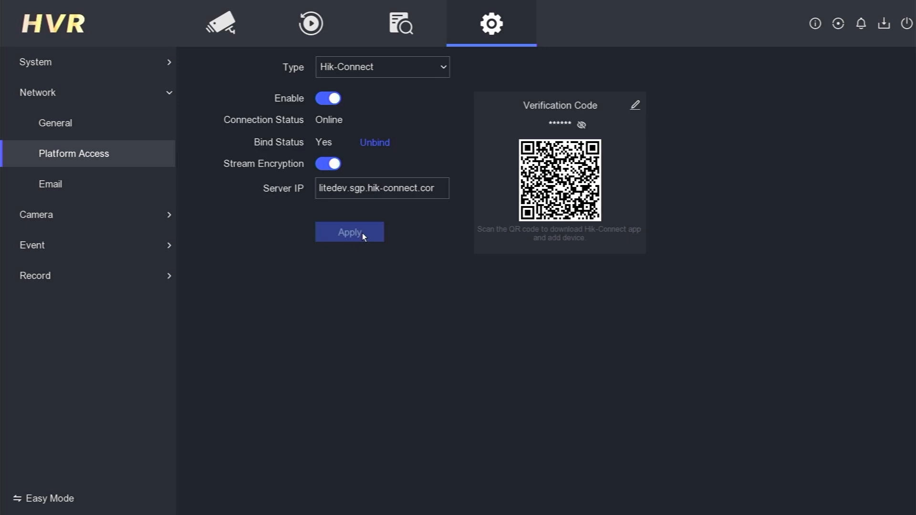
{"action": "left_click", "coordinate": [84, 125]}
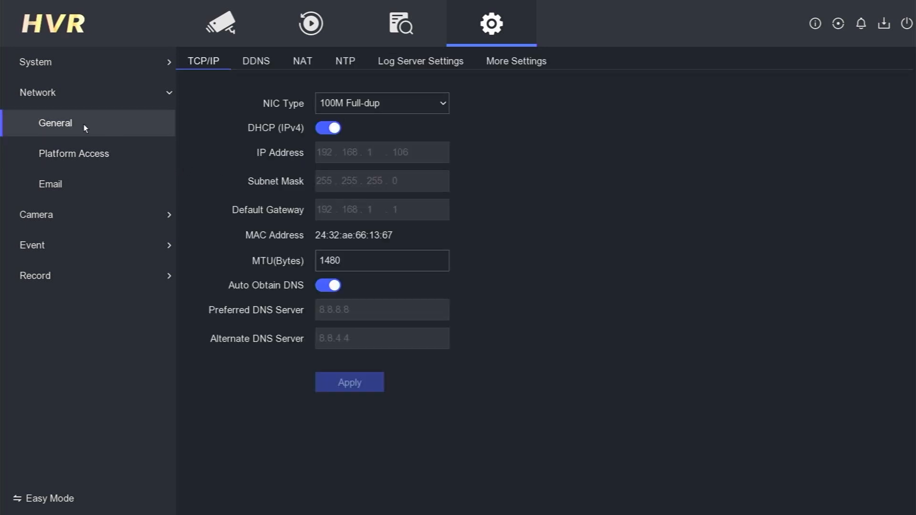
{"action": "left_click", "coordinate": [87, 153]}
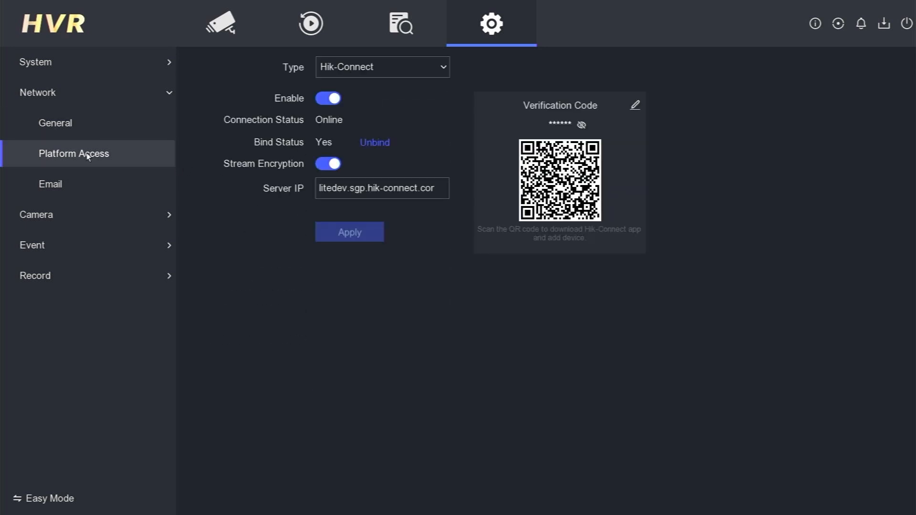
{"action": "left_click", "coordinate": [581, 124]}
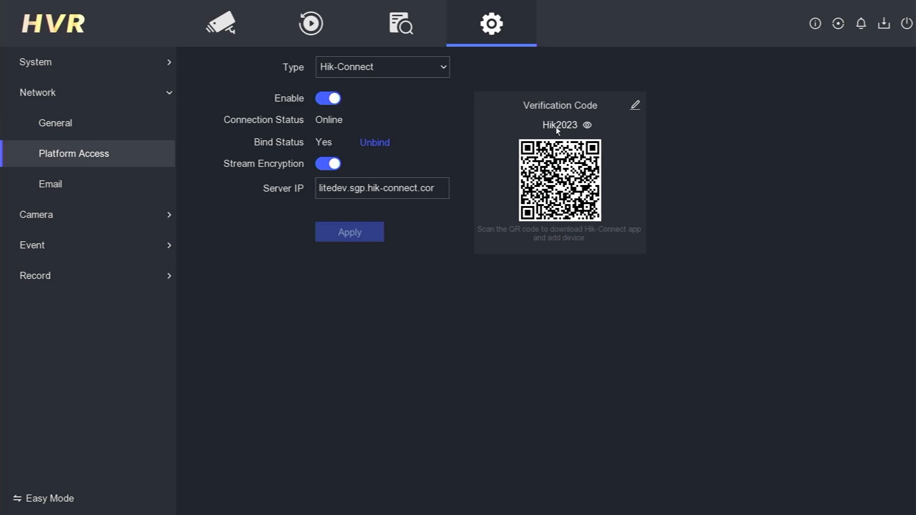